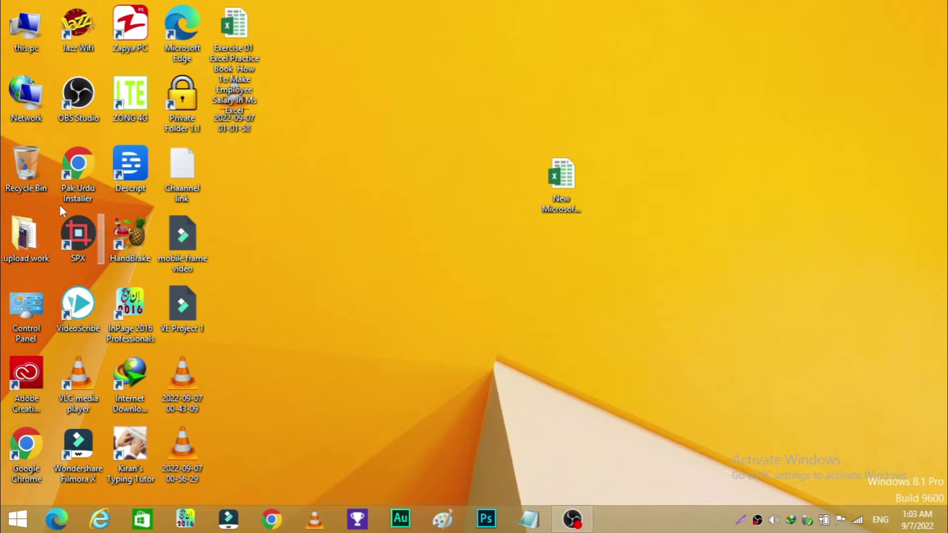
- Browse from This PC through Local Disk (D:) and short course projects into the excel folder
double_click(22, 9)
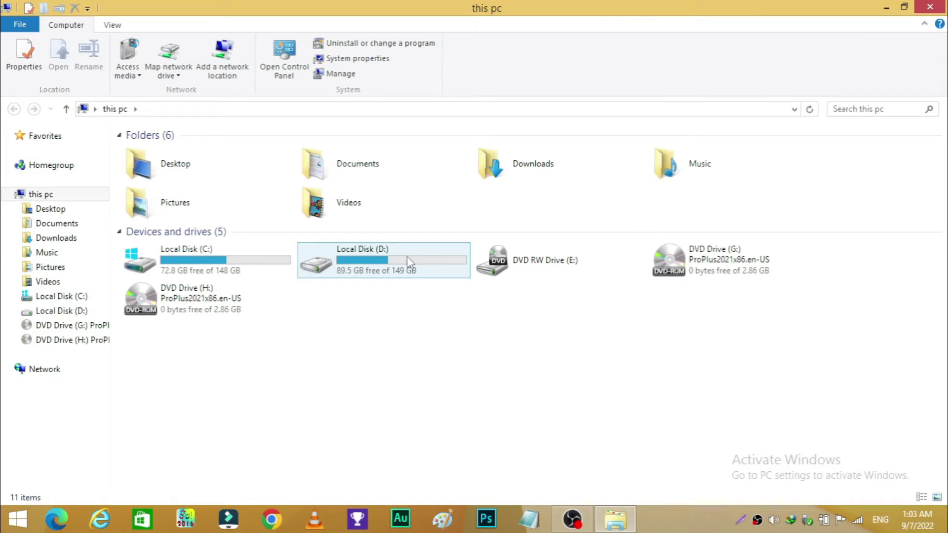
left_click(408, 256)
key("Return")
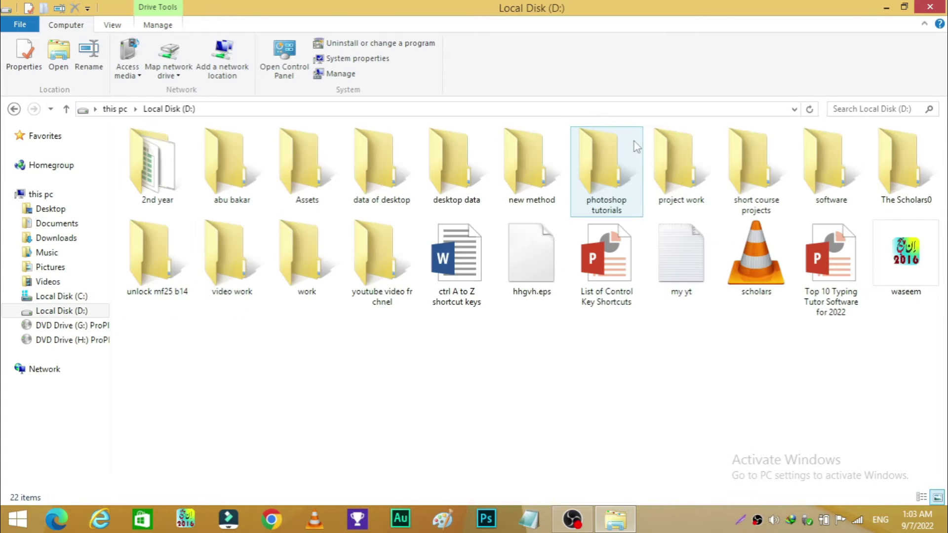
left_click(754, 163)
double_click(735, 184)
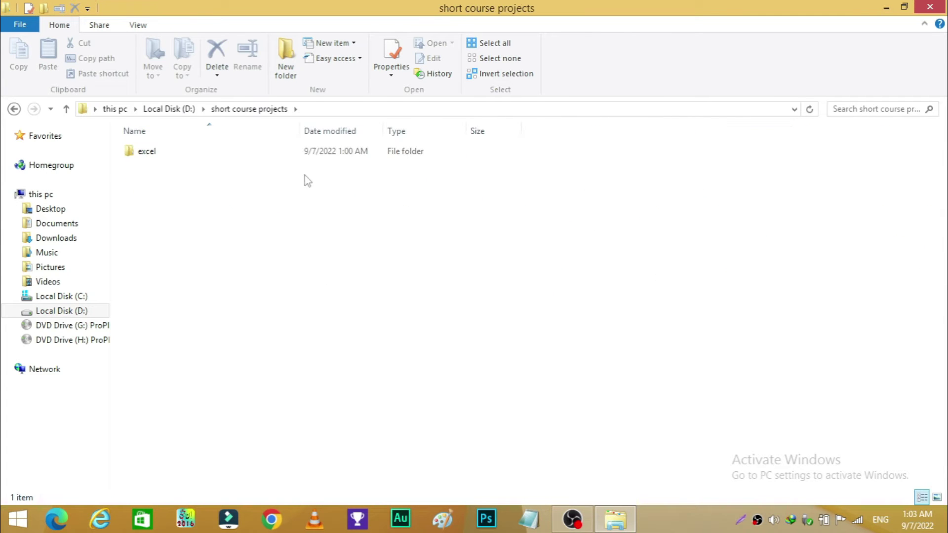
double_click(178, 152)
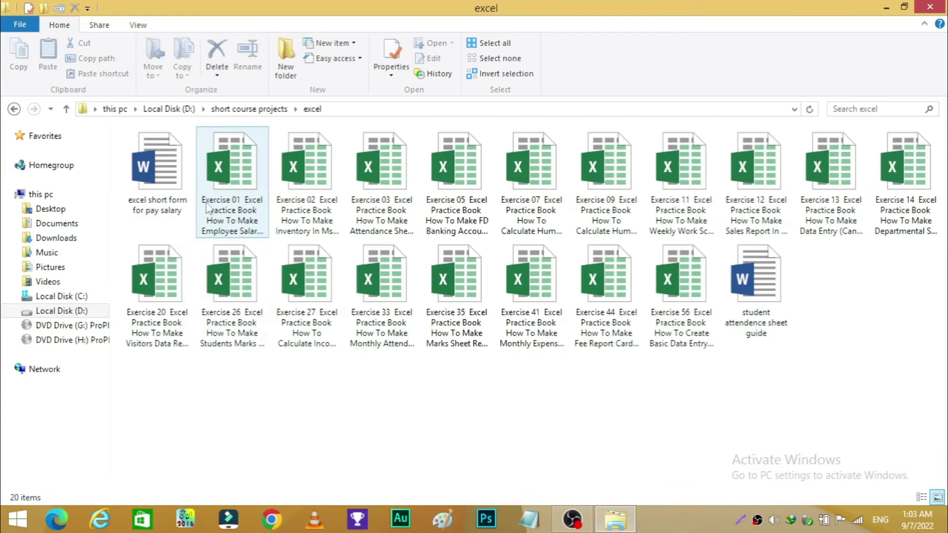
- Open the Exercise 02 workbook, close the Activation Wizard, and enable editing
double_click(322, 168)
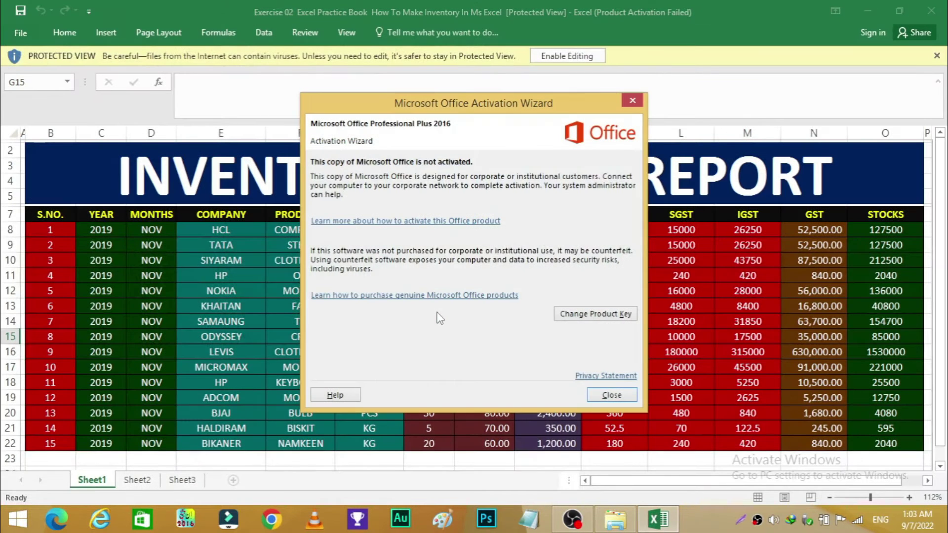
left_click(609, 395)
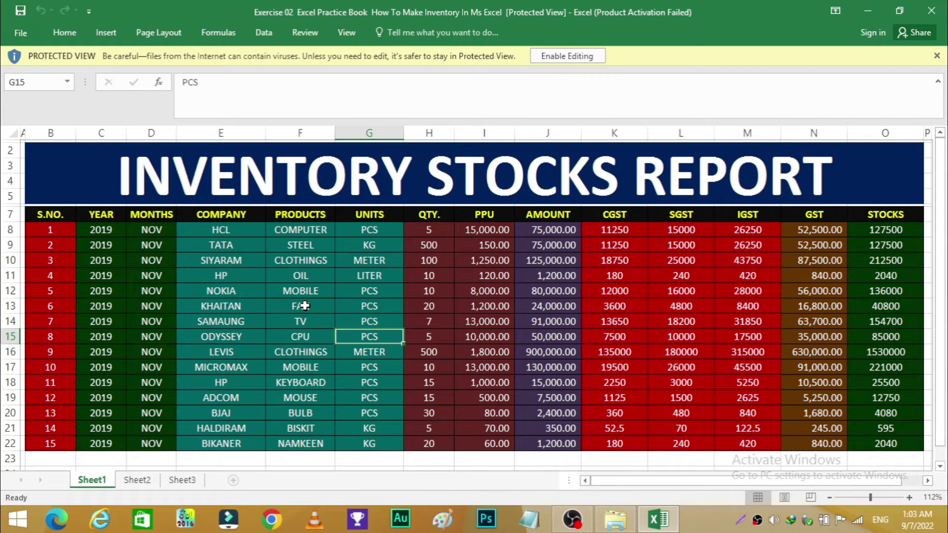
left_click(559, 57)
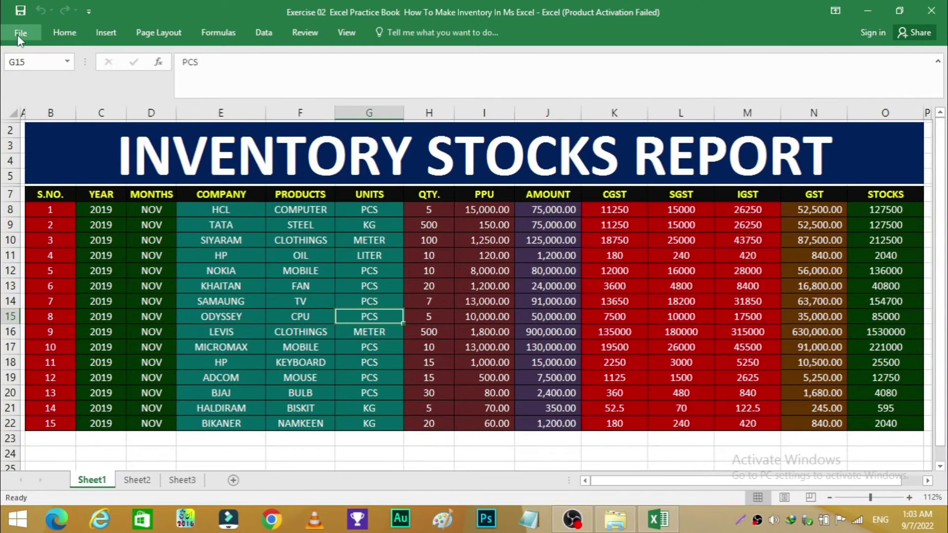
- Encrypt the Exercise 02 workbook with an open password, entered twice, and return to the sheet
left_click(18, 37)
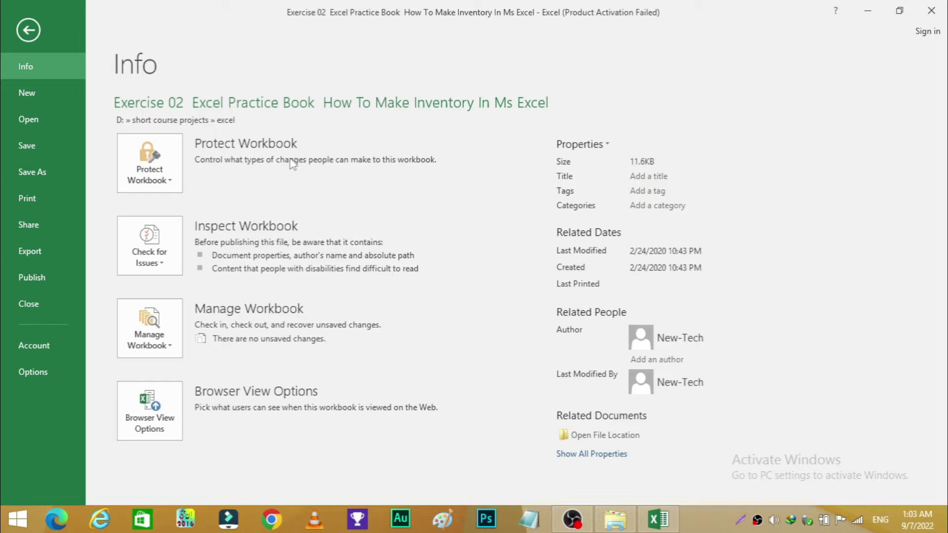
left_click(167, 184)
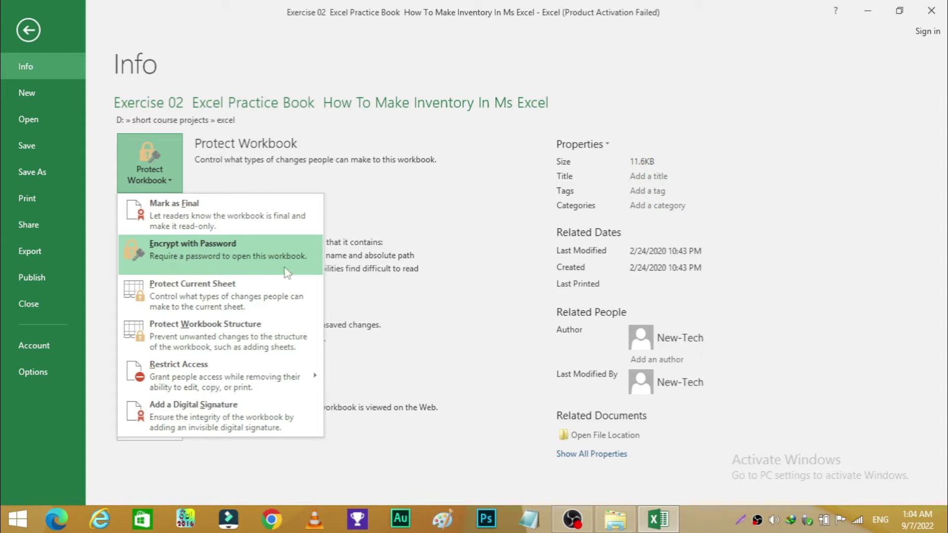
left_click(201, 261)
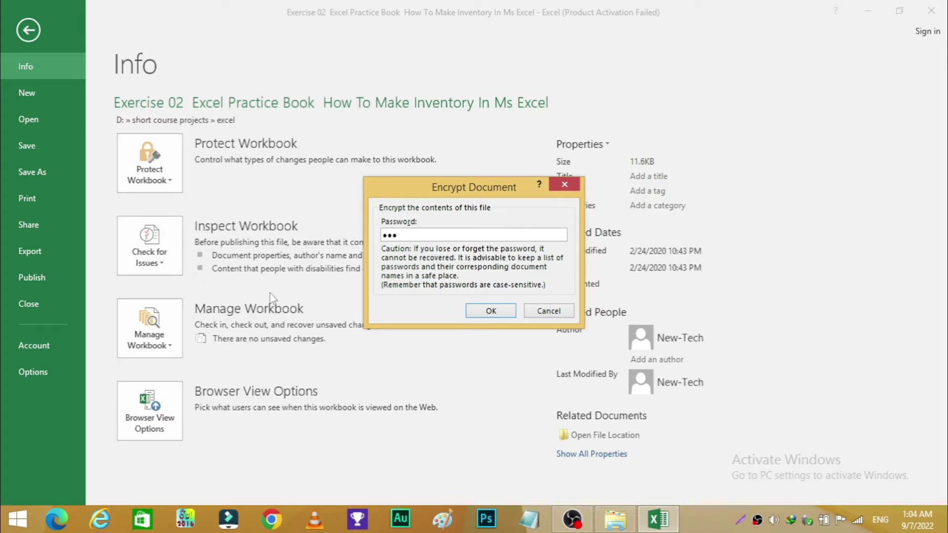
left_click(490, 314)
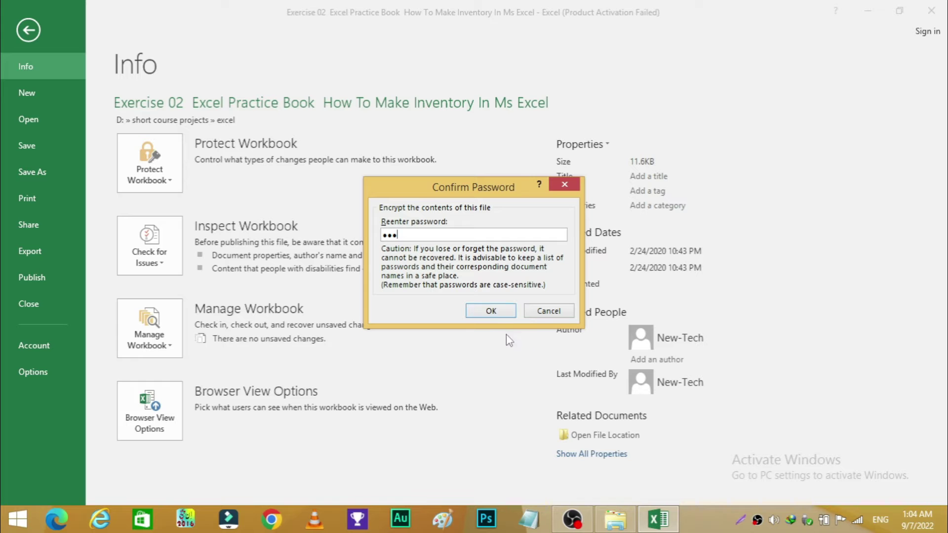
left_click(496, 312)
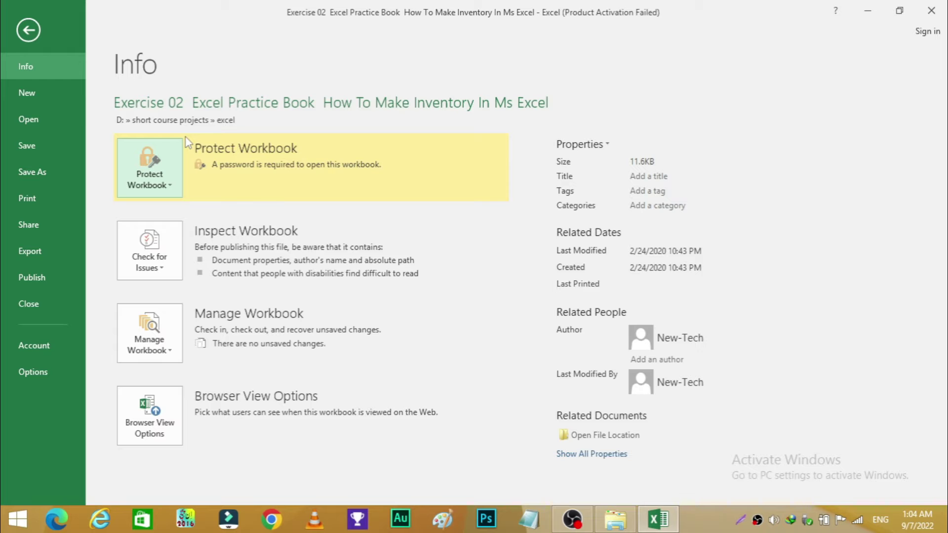
left_click(932, 10)
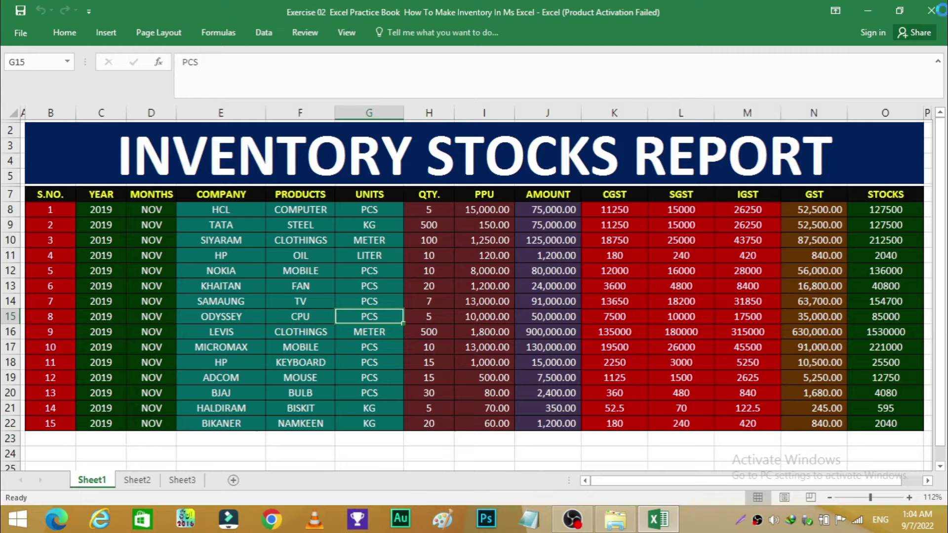
- Save the encrypted workbook on closing, then reopen it by entering its password
left_click(415, 282)
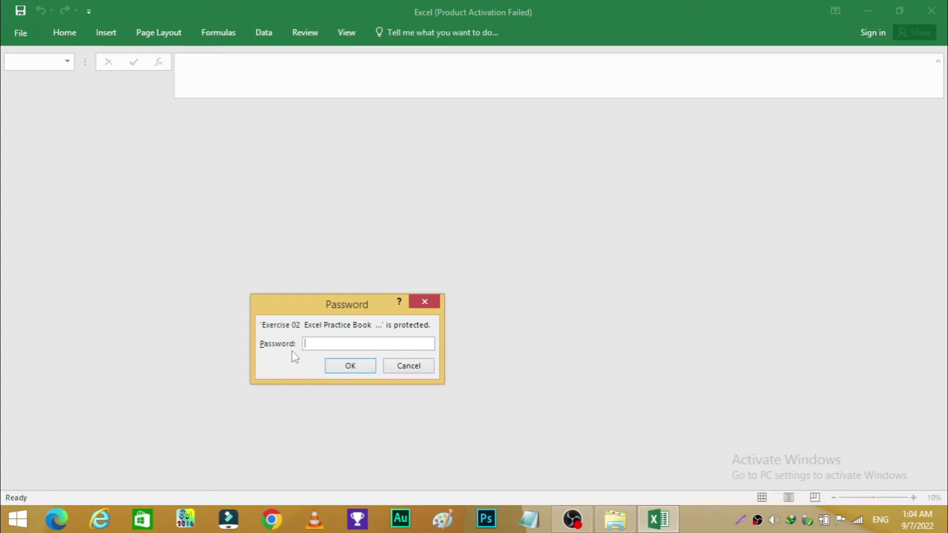
left_click(337, 364)
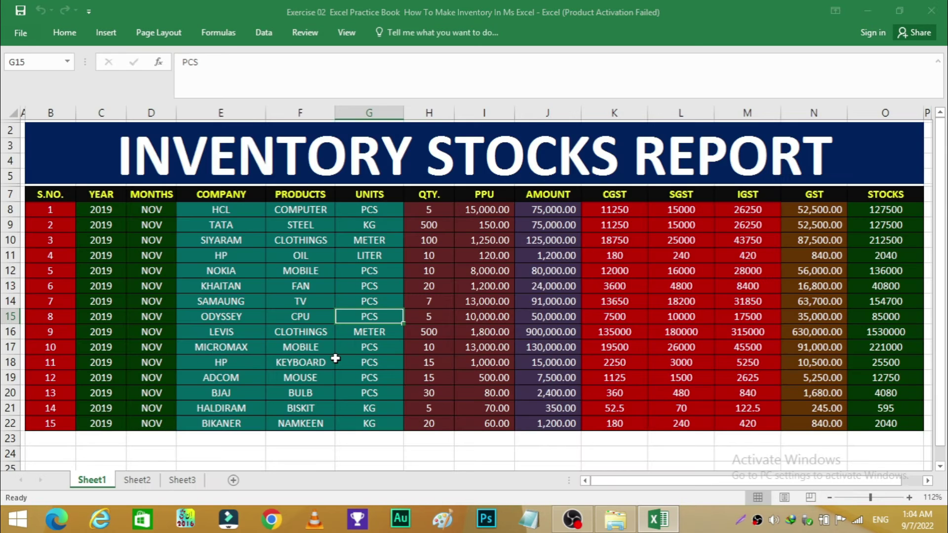
- Dismiss the activation notice, switch to Sheet2, and select cell D13
left_click(612, 395)
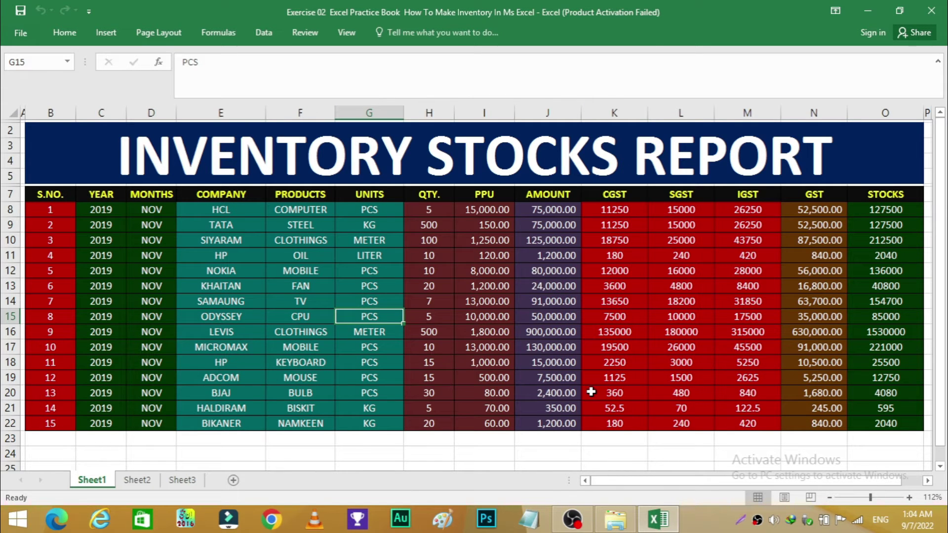
left_click(149, 481)
left_click(178, 481)
left_click(99, 481)
left_click(143, 481)
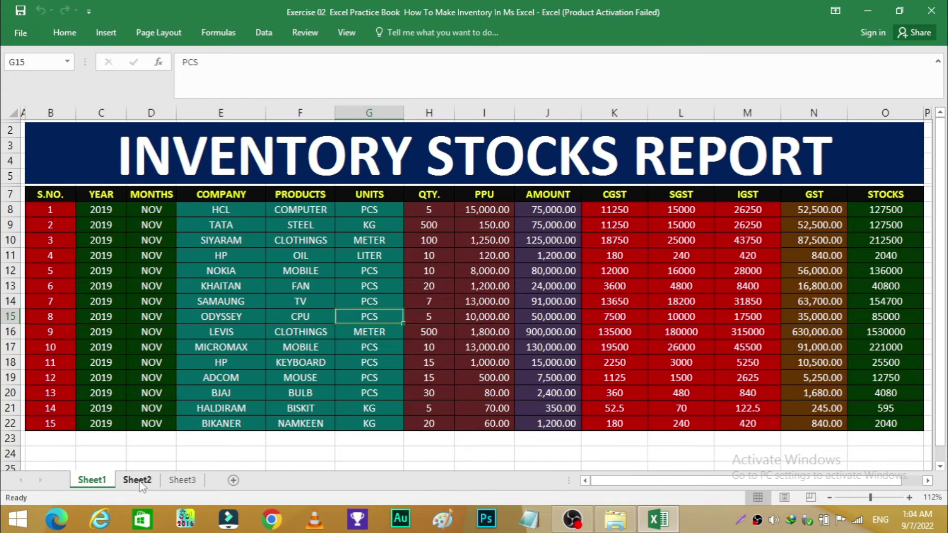
left_click(176, 288)
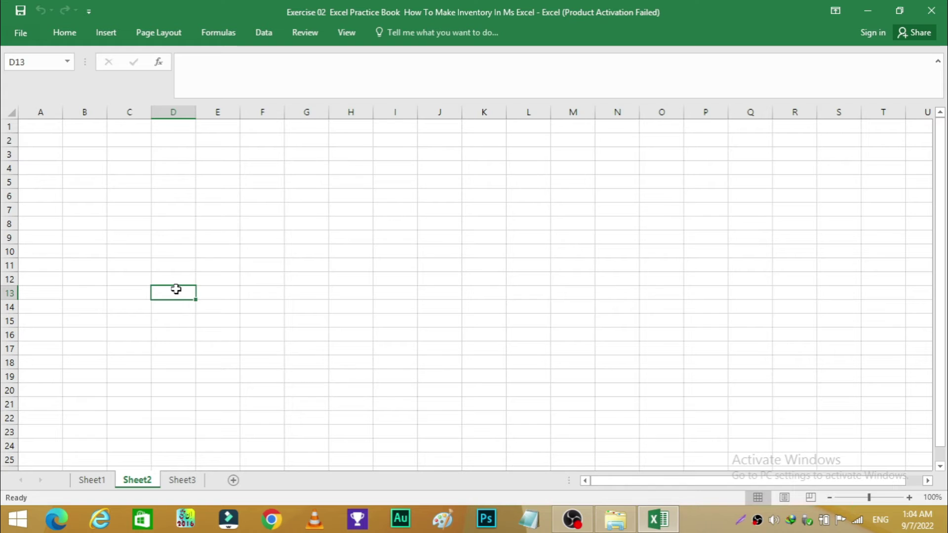
- Enter the test values hkjhd, kkui, uikuku and uii7 down column D from D13
type("hkjhd")
key("Return")
type("kkui")
key("Return")
type("uikuku")
key("Return")
type("uii7")
key("Return")
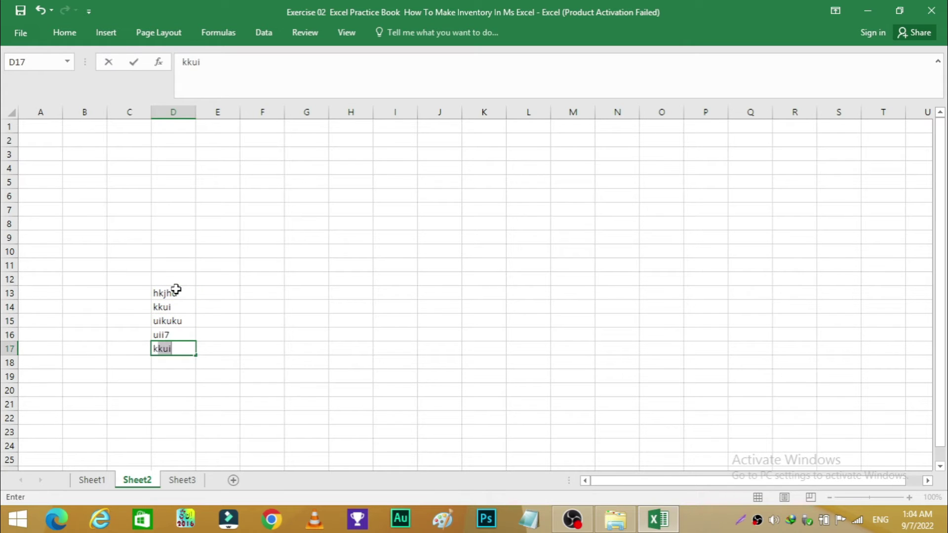
left_click(170, 374)
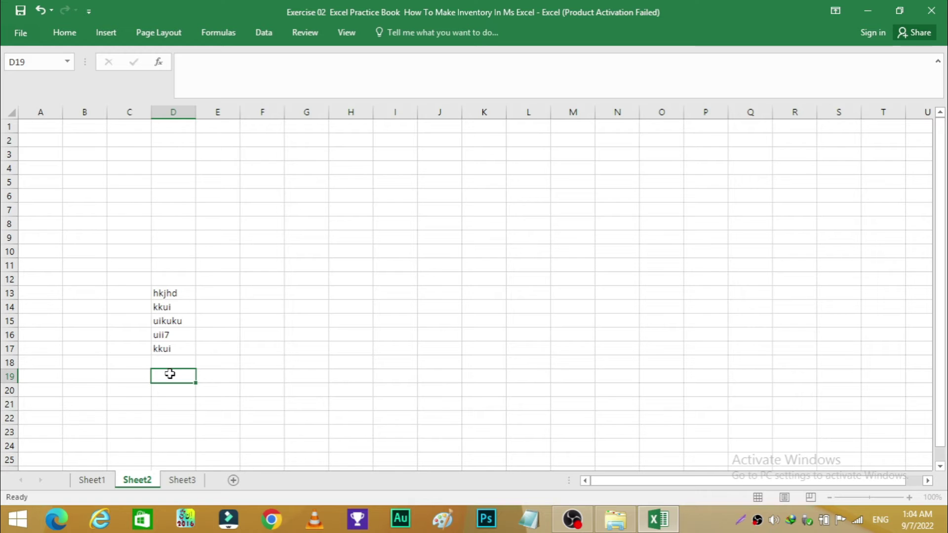
- In Protect Sheet, allow formatting cells/columns/rows, inserting columns/rows/hyperlinks, and deleting columns/rows
left_click(302, 33)
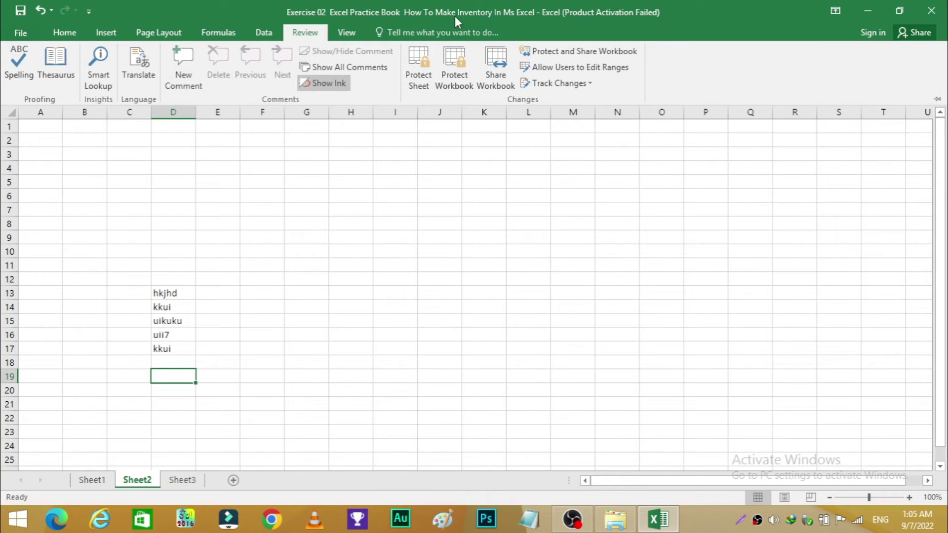
left_click(417, 60)
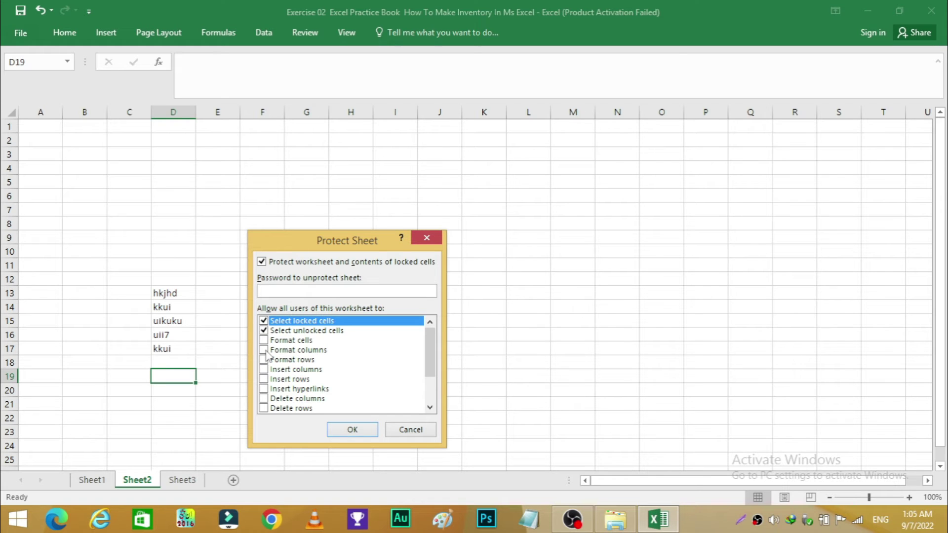
left_click(264, 340)
left_click(264, 350)
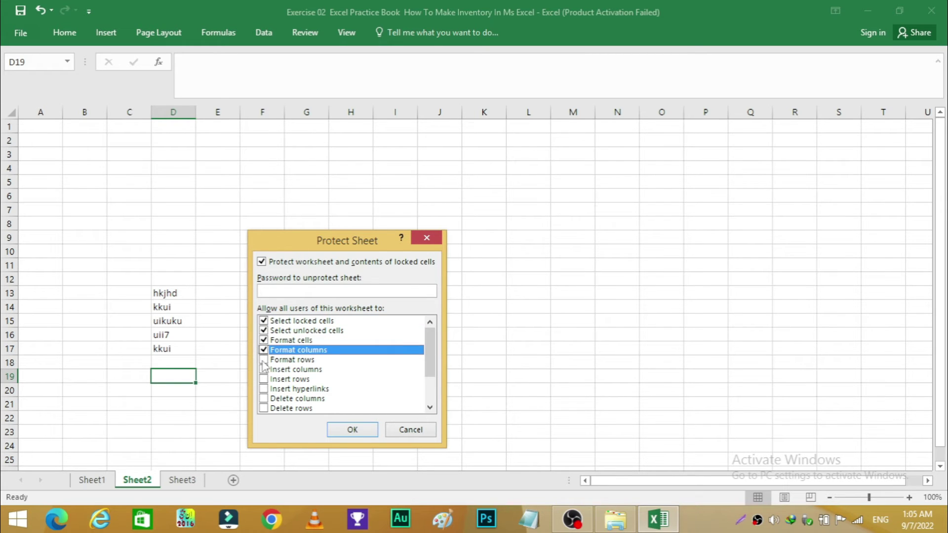
left_click(263, 359)
left_click(264, 369)
left_click(264, 379)
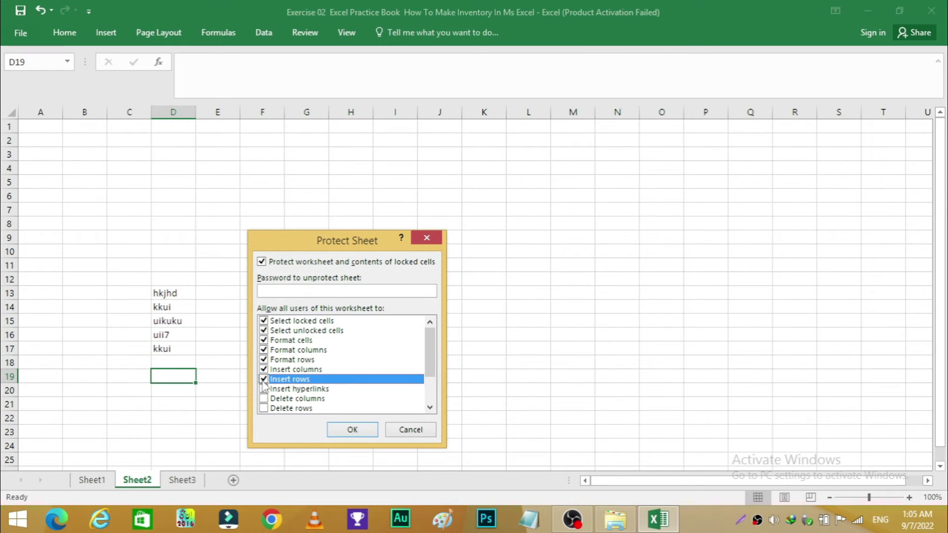
left_click(263, 389)
left_click(264, 399)
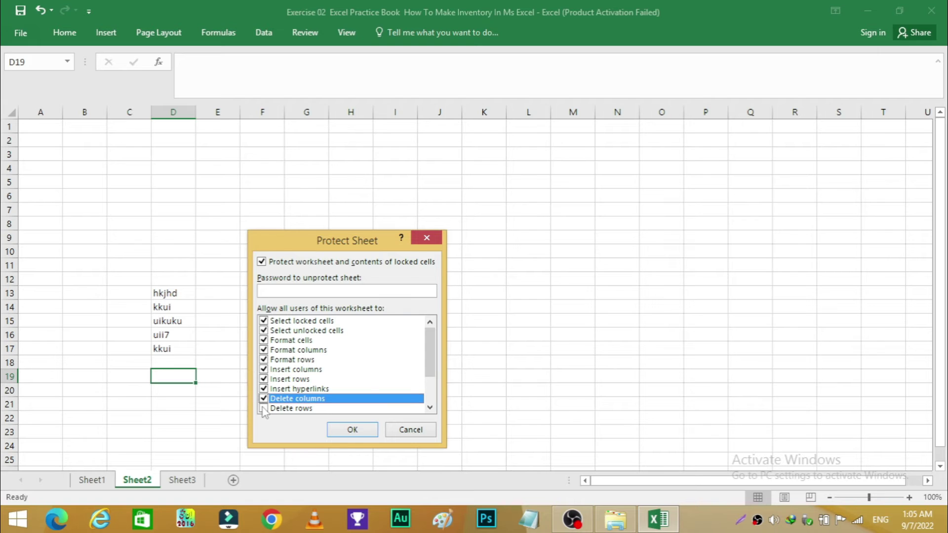
left_click(264, 409)
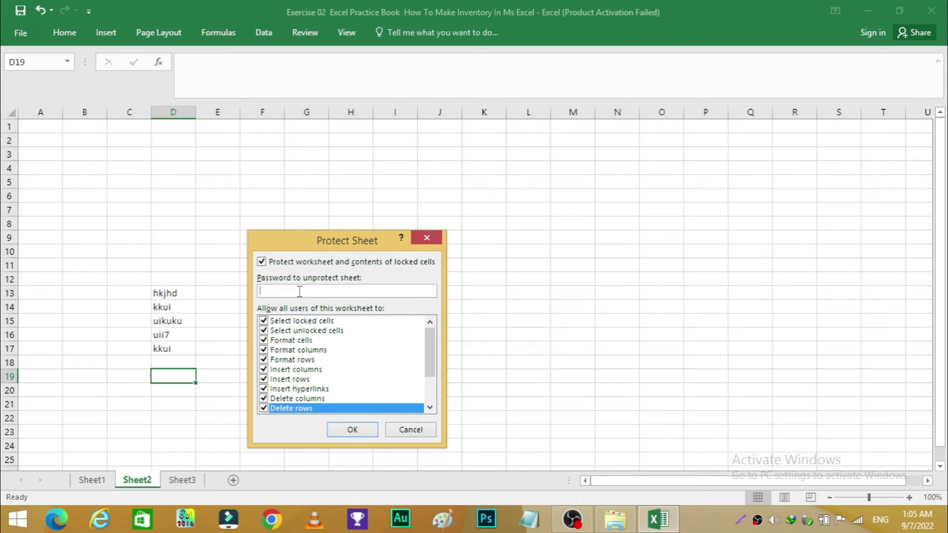
- Set and confirm the sheet protection password, then select a cell on the sheet
left_click(364, 436)
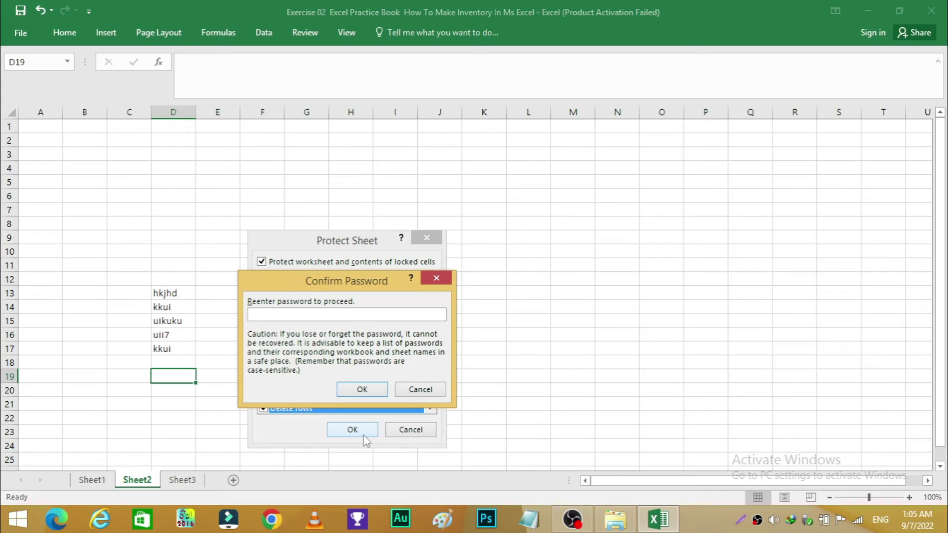
left_click(365, 390)
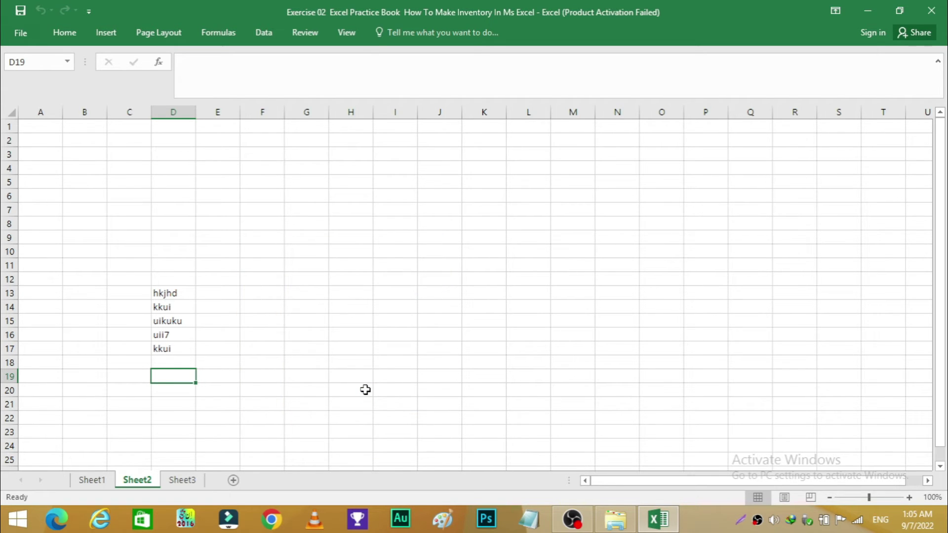
left_click(439, 277)
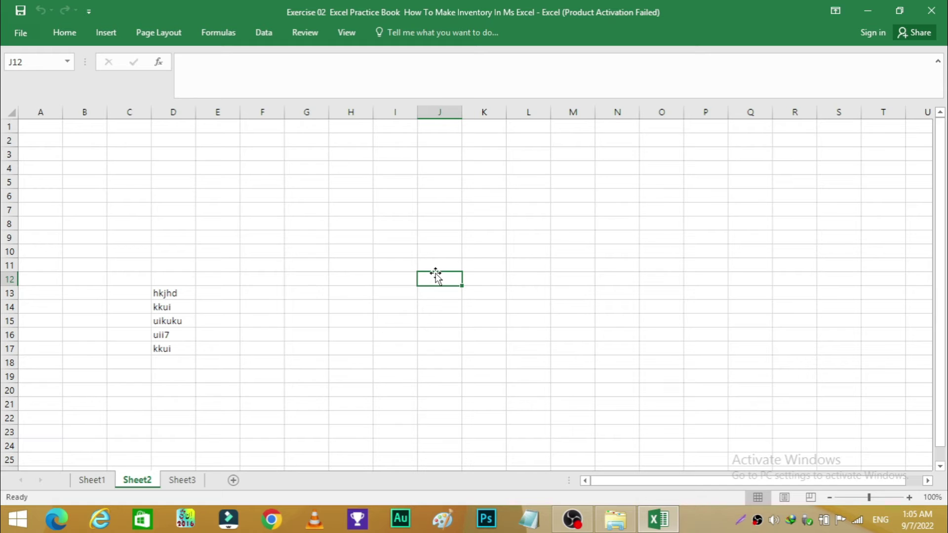
- Try editing cell H13, dismiss the protected-sheet warning, and bring up the Review tab
left_click(333, 296)
double_click(333, 295)
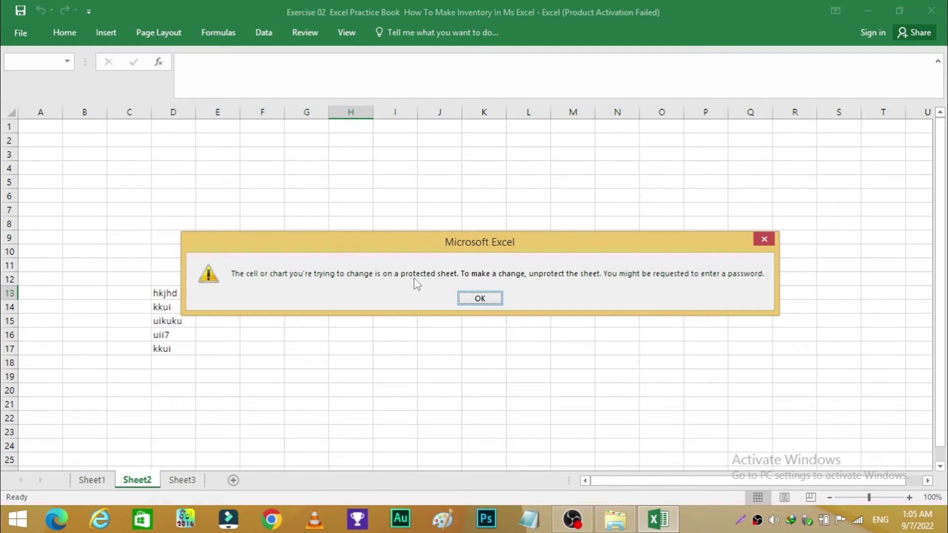
left_click(499, 298)
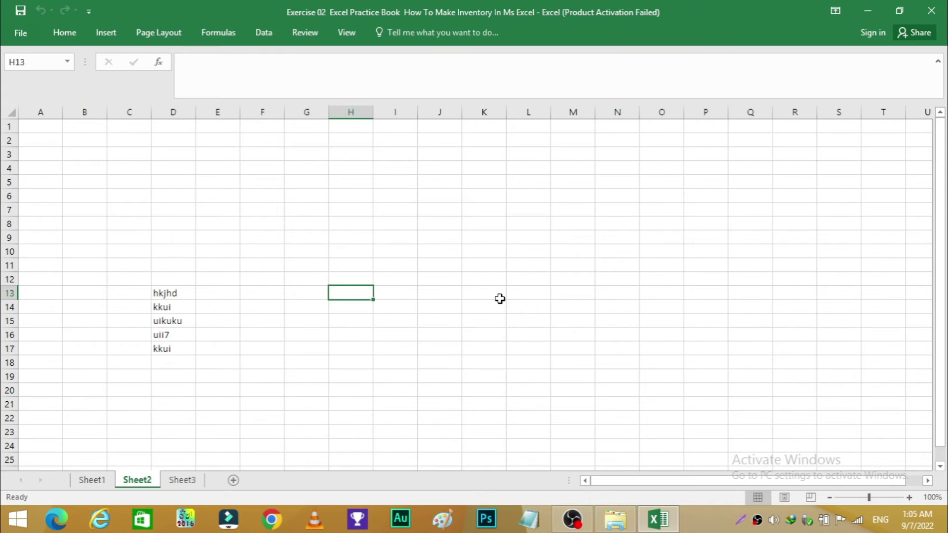
left_click(302, 33)
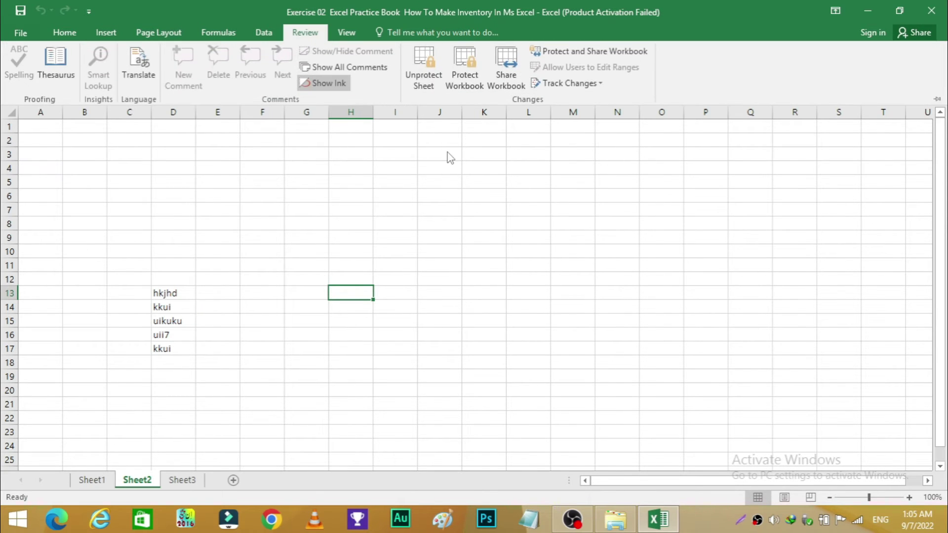
- Unprotect Sheet2 by entering its sheet password
left_click(424, 79)
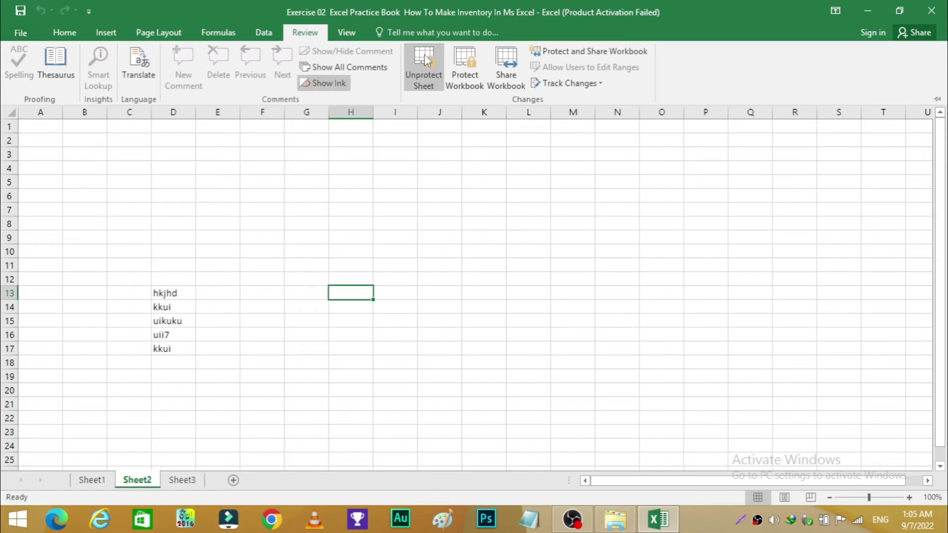
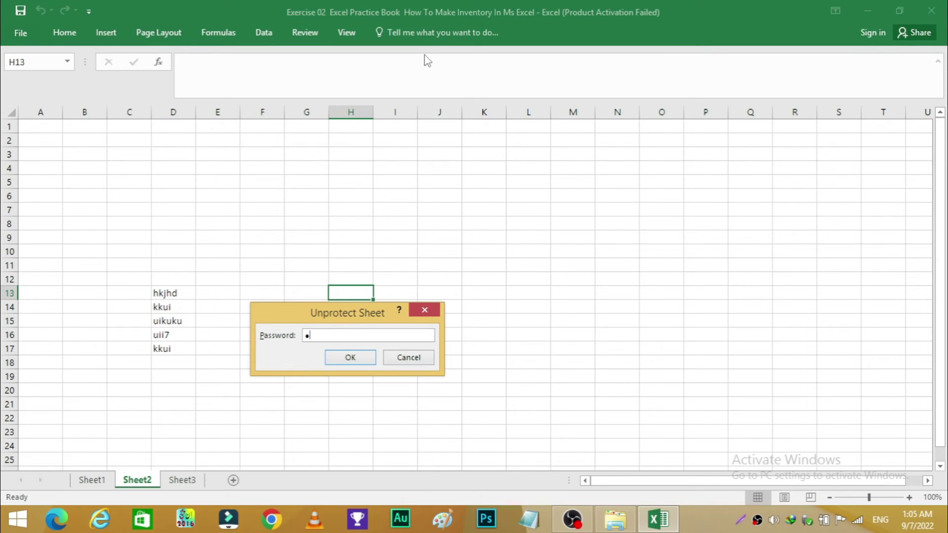
left_click(350, 361)
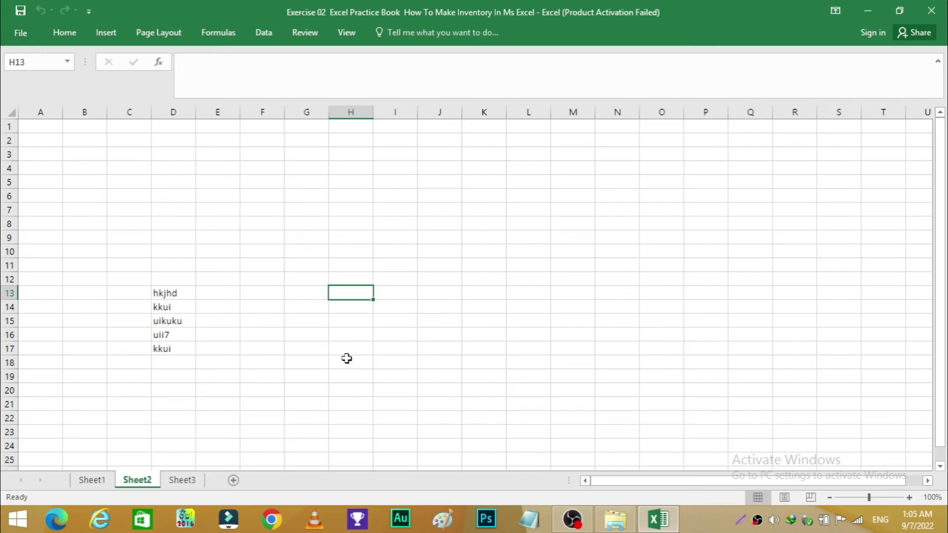
- Type test text into F11 to confirm editing works, erase it, and select F13
left_click(275, 272)
type("waseemmekjyu")
key("BackSpace")
key("BackSpace")
key("BackSpace")
key("BackSpace")
key("BackSpace")
key("BackSpace")
key("BackSpace")
key("BackSpace")
key("BackSpace")
key("BackSpace")
key("BackSpace")
key("BackSpace")
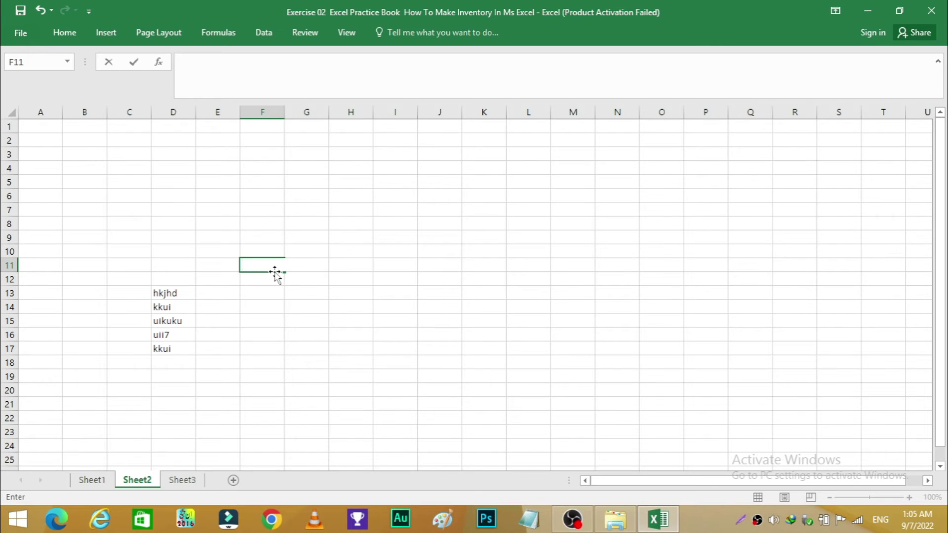
left_click(269, 289)
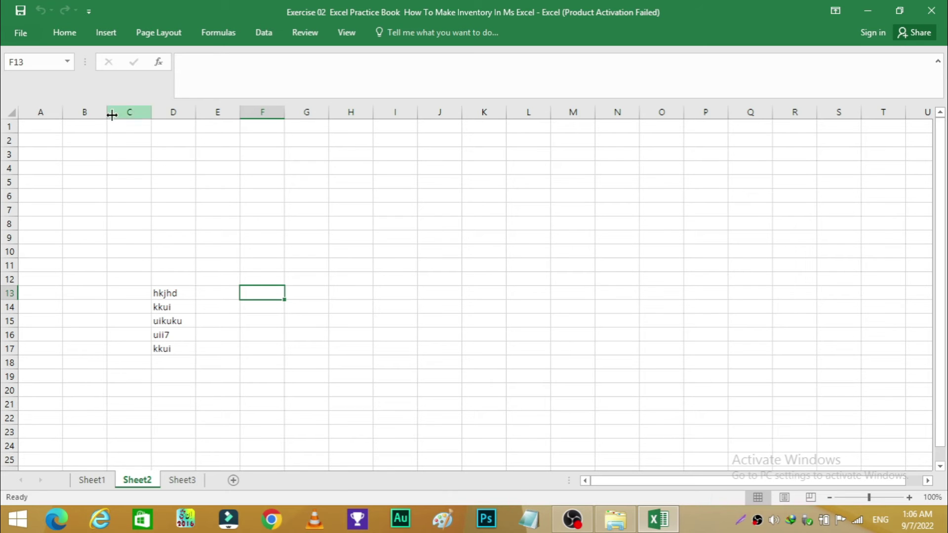
- Re-protect Sheet2 via File > Info > Protect Current Sheet, entering the password twice
left_click(21, 33)
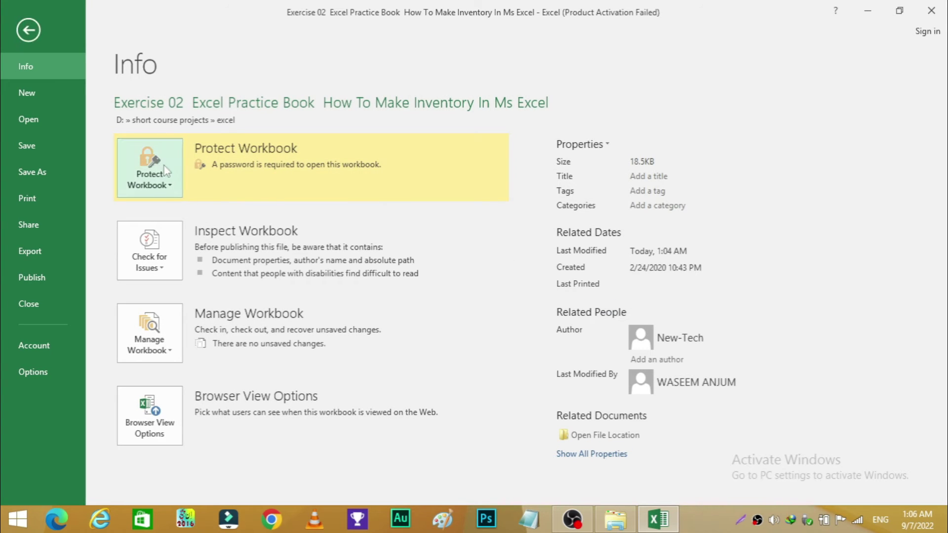
left_click(171, 180)
mouse_move(222, 378)
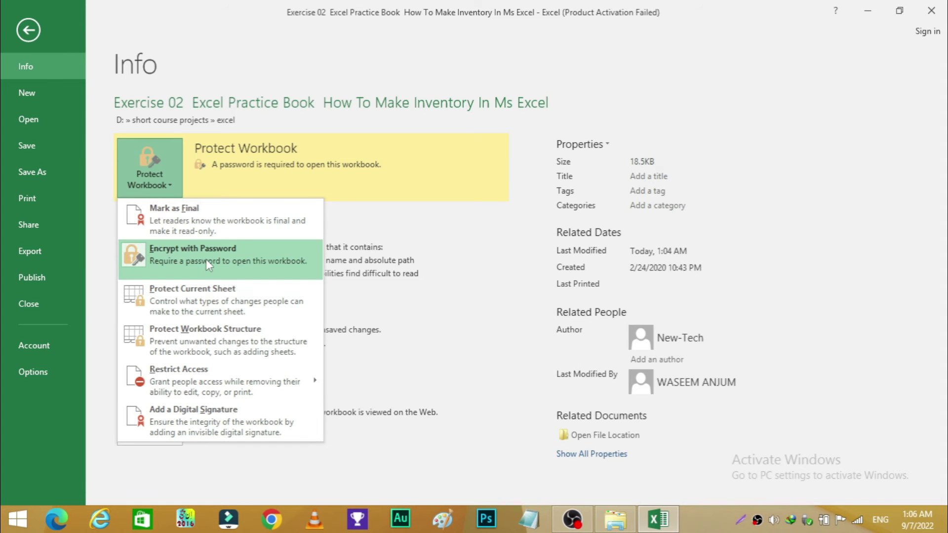
left_click(173, 291)
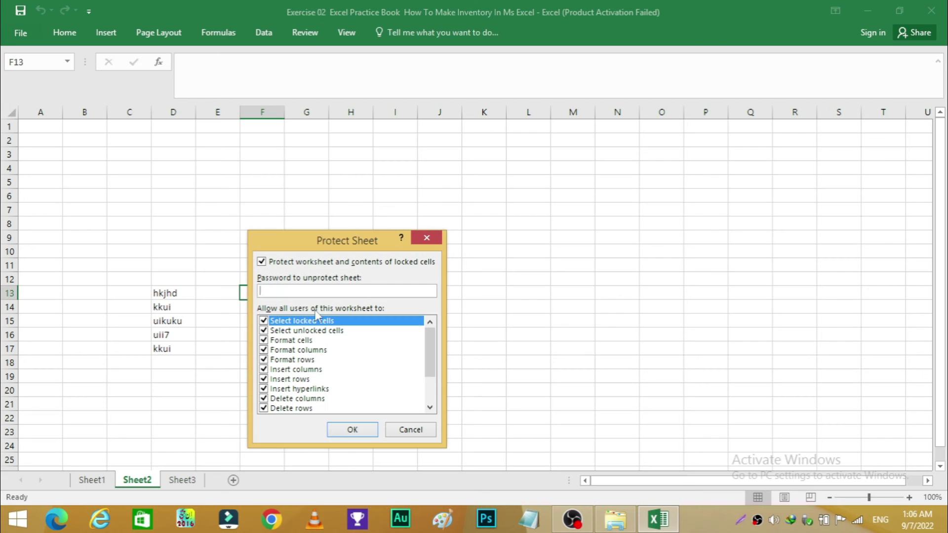
left_click(346, 429)
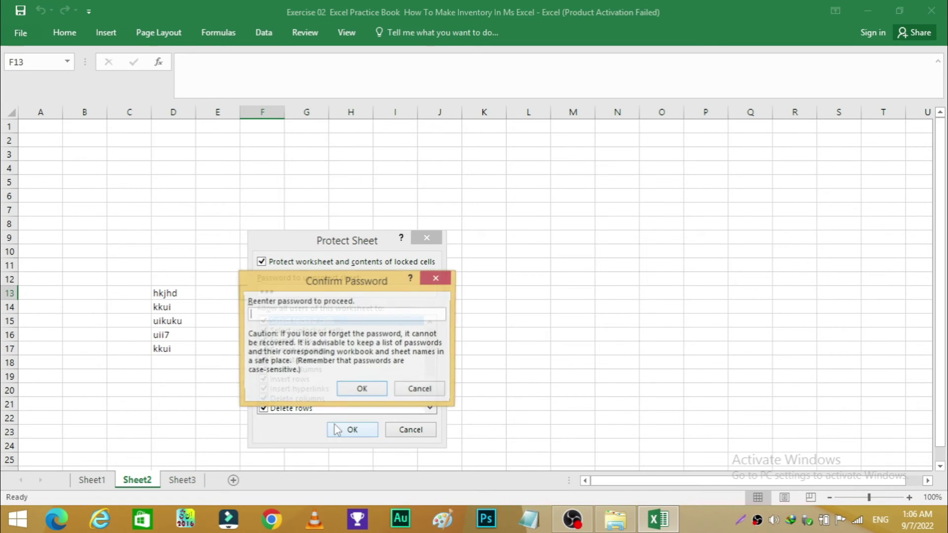
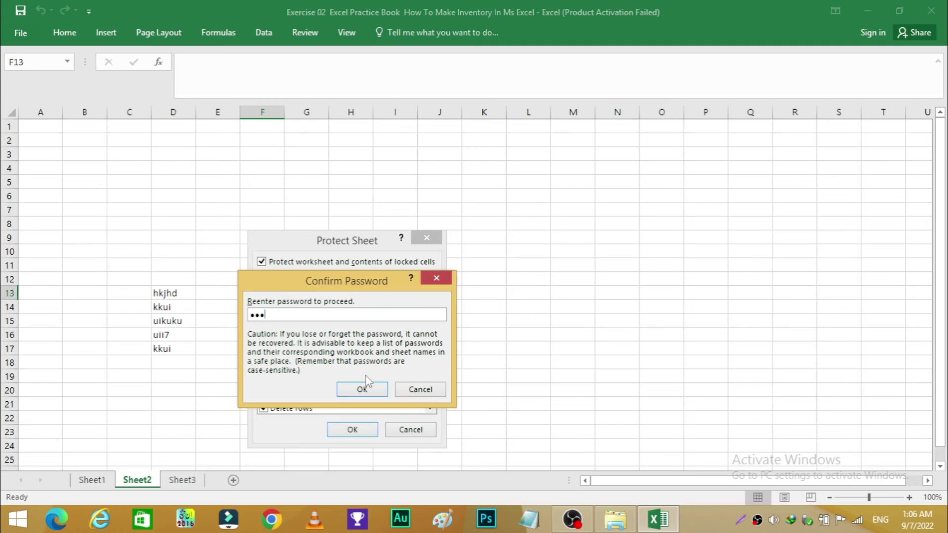
left_click(366, 388)
- Try editing cell F16, dismiss the protected-sheet warning, and select cell H15
left_click(273, 332)
double_click(273, 332)
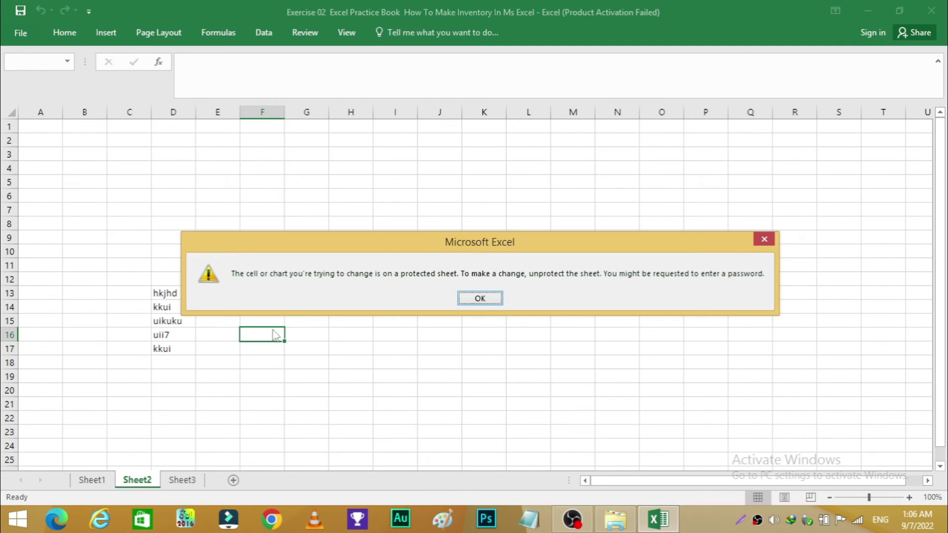
left_click(472, 298)
left_click(370, 321)
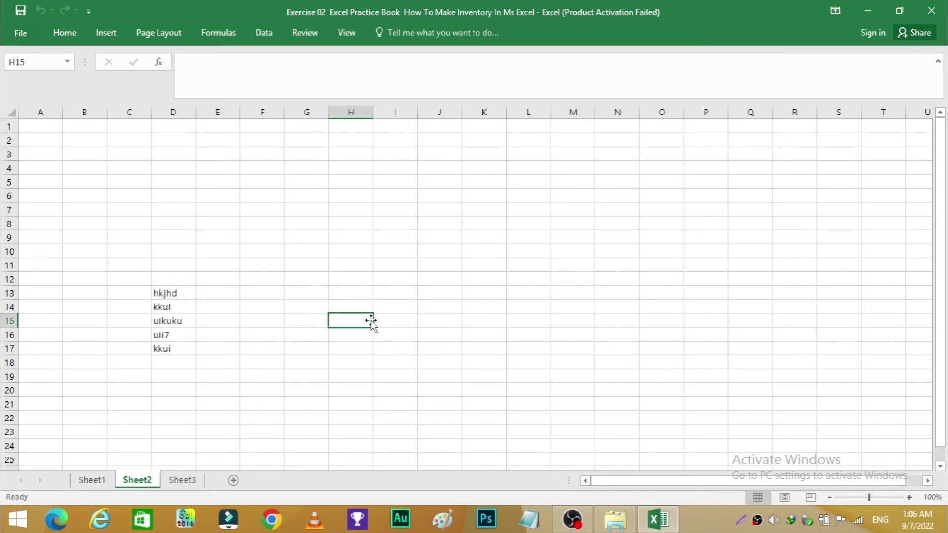
- On Sheet1, inspect the MICROMAX entry in E17 and the GST and STOCKS formulas in N8 and O8
left_click(92, 480)
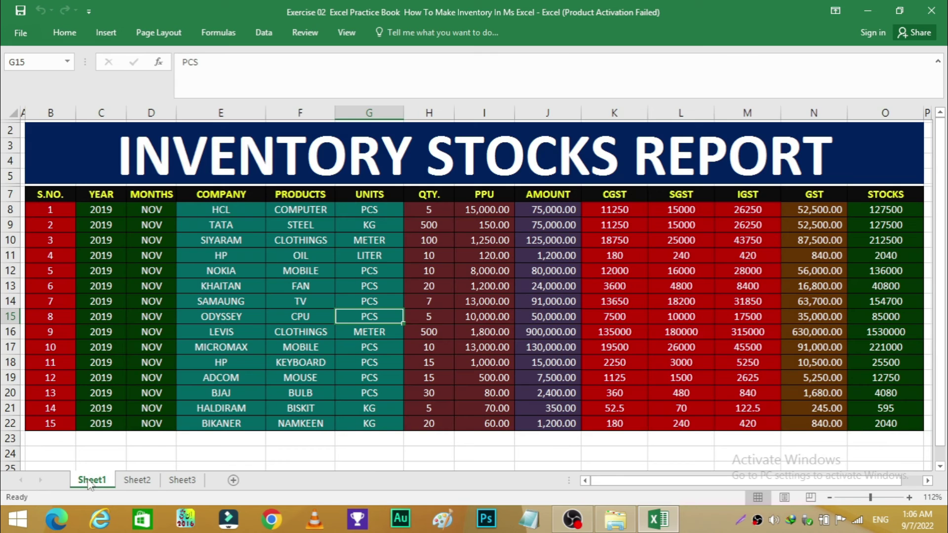
left_click(259, 345)
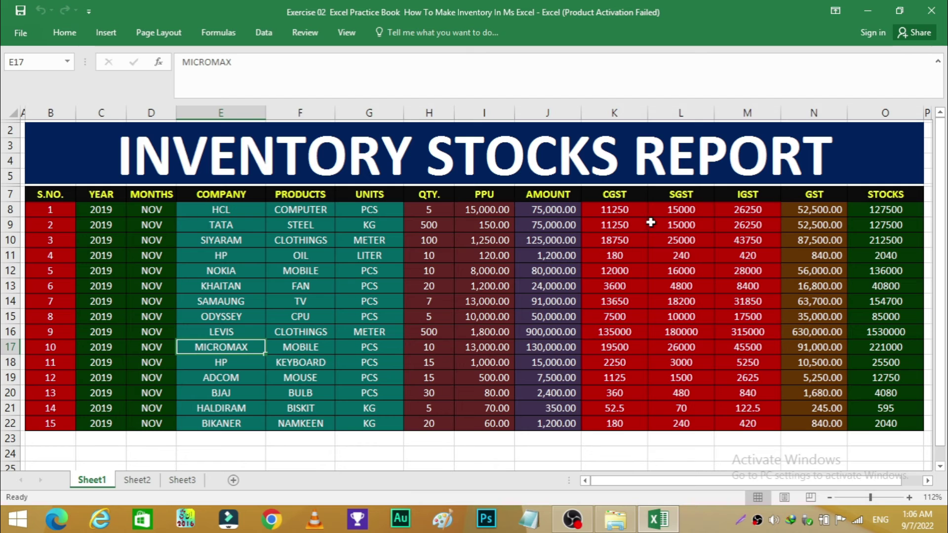
left_click(826, 211)
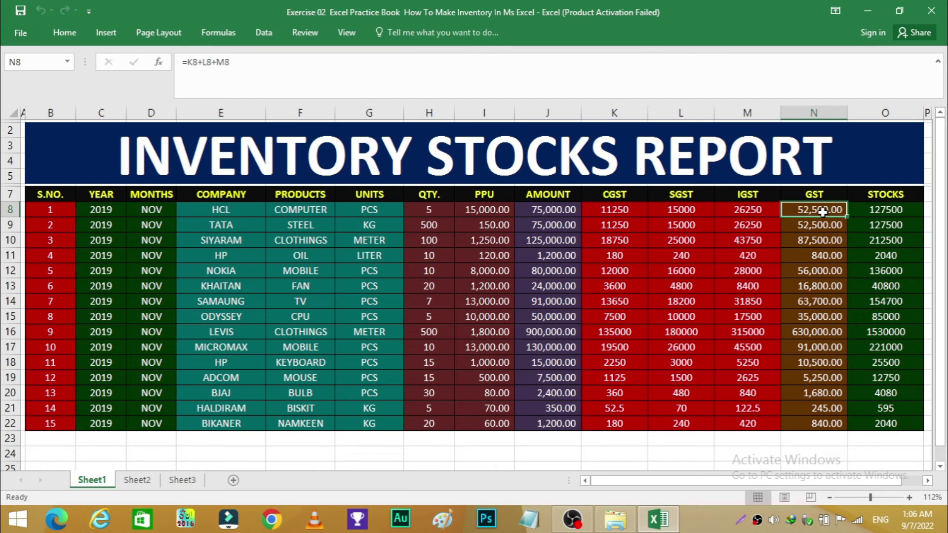
left_click(877, 213)
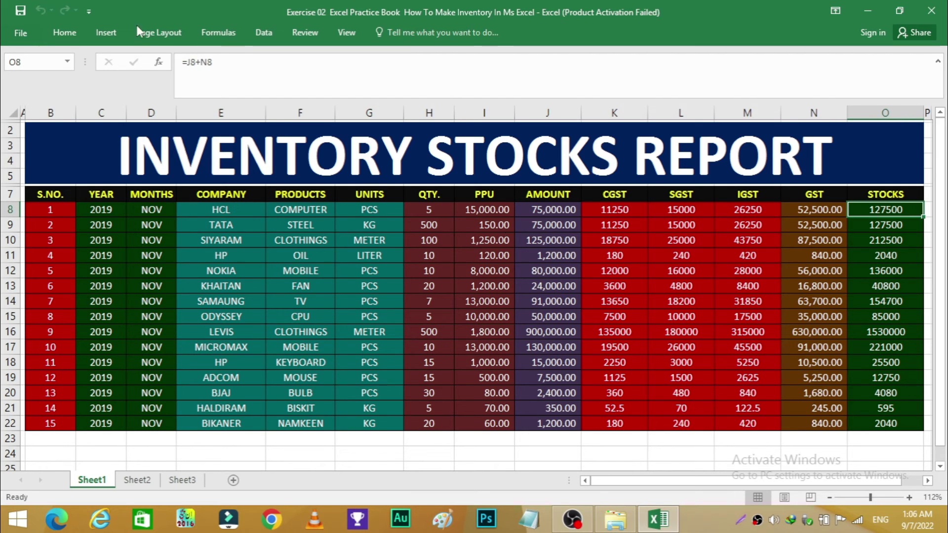
- Start Save As to This PC's Desktop folder with the file name 'check'
left_click(21, 33)
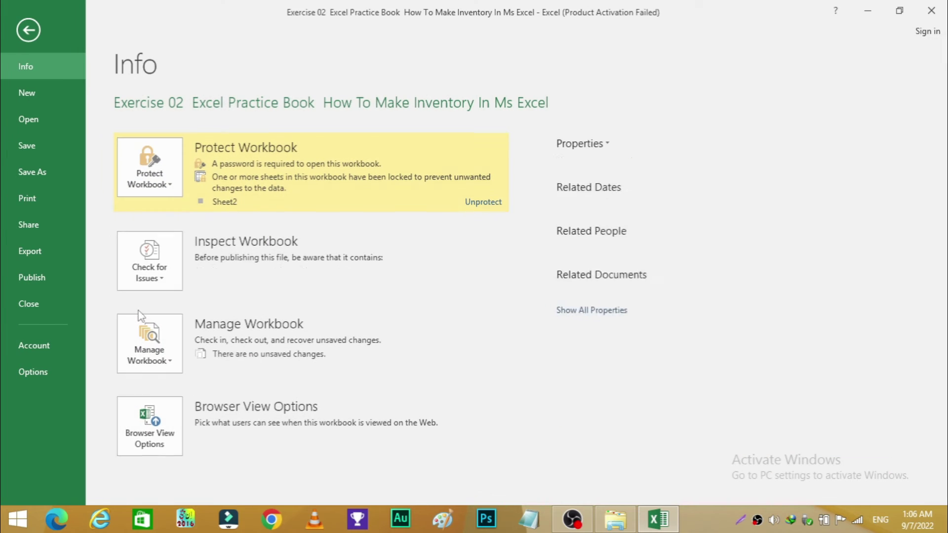
left_click(36, 173)
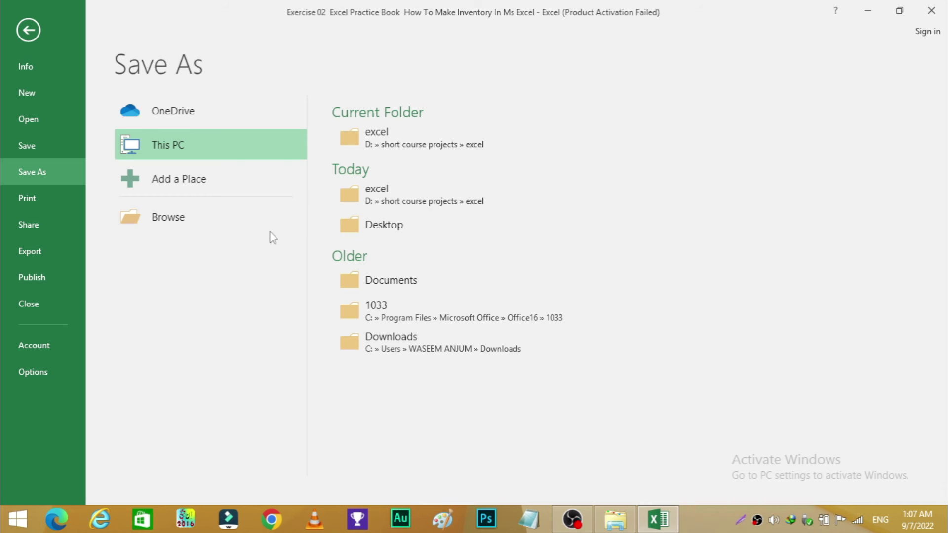
left_click(439, 235)
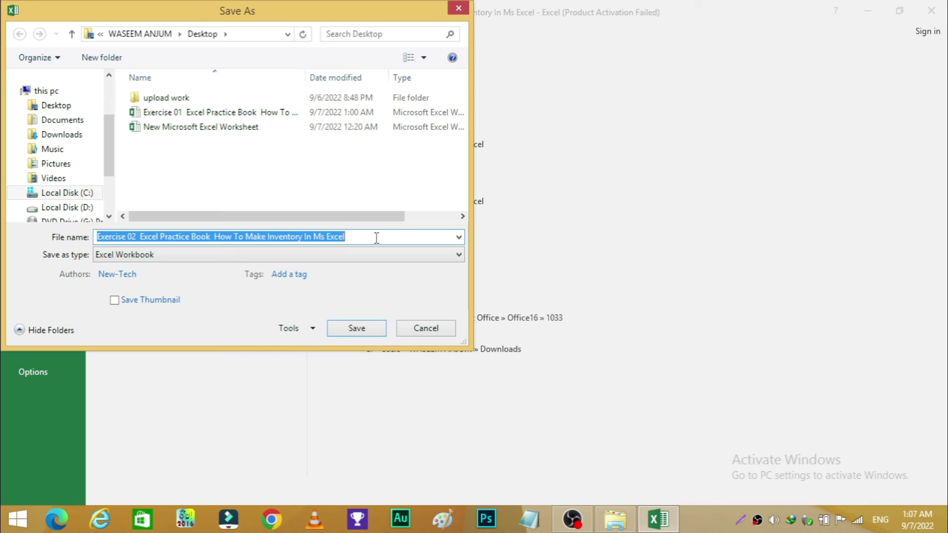
type("check")
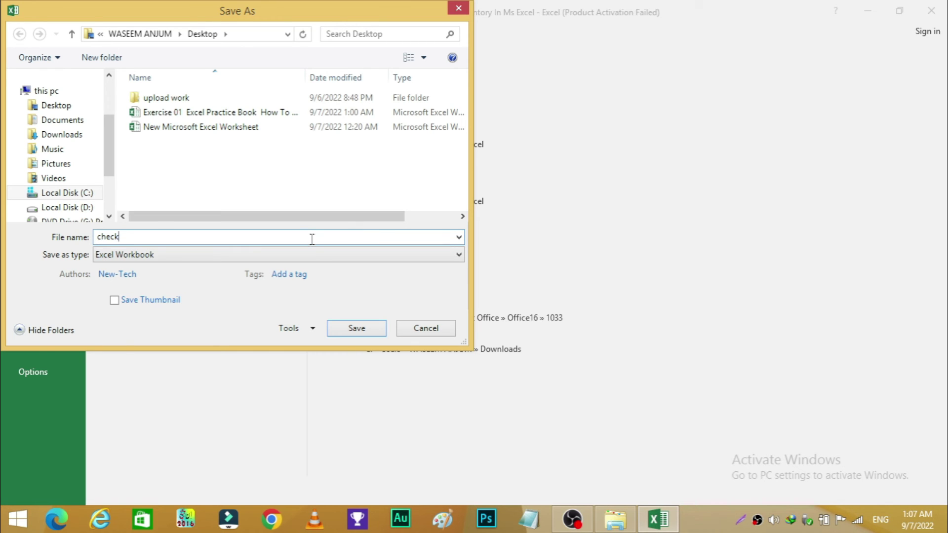
- In General Options, set and confirm an open password and a modify password, then save 'check'
left_click(312, 332)
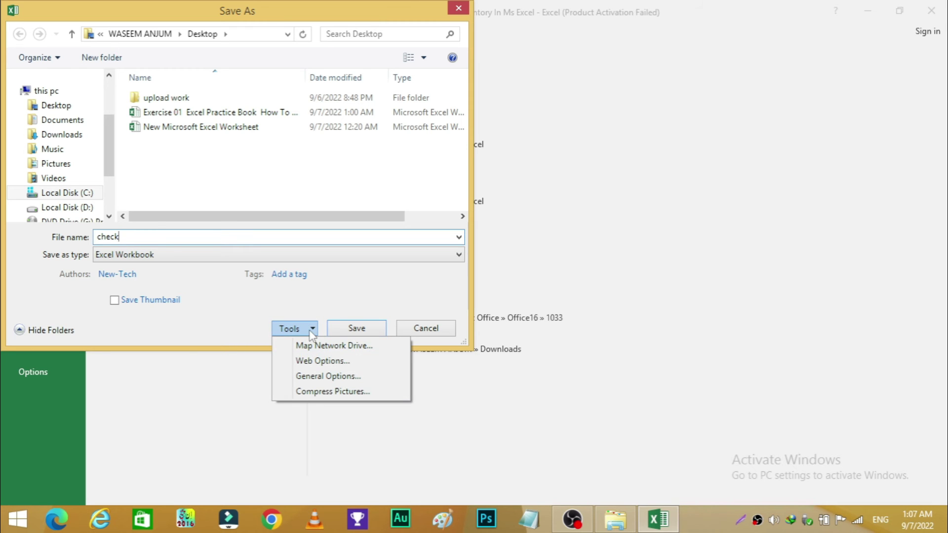
left_click(311, 378)
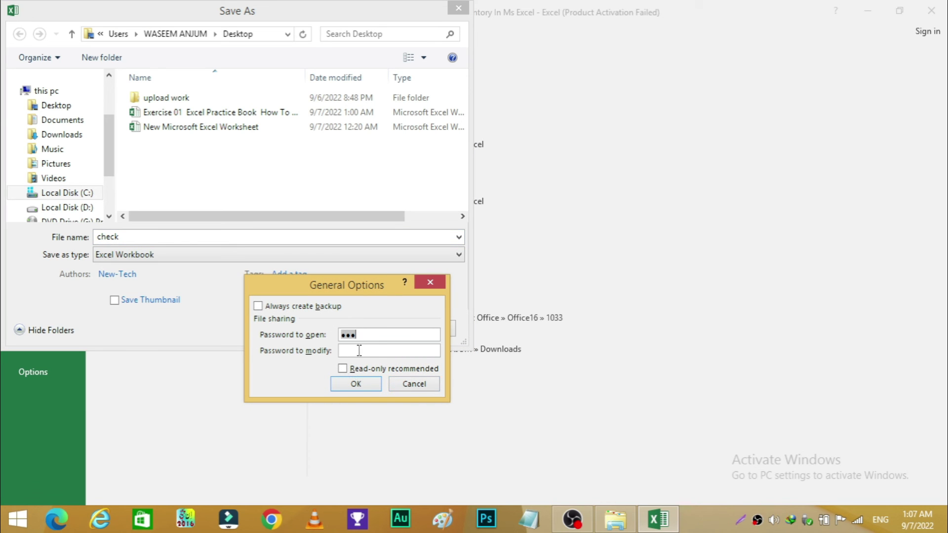
left_click(355, 348)
left_click(357, 388)
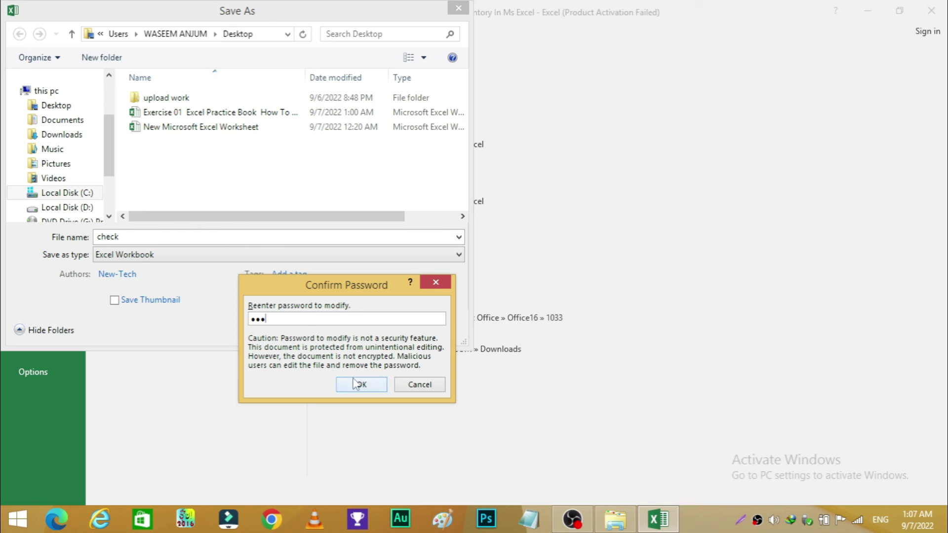
left_click(355, 384)
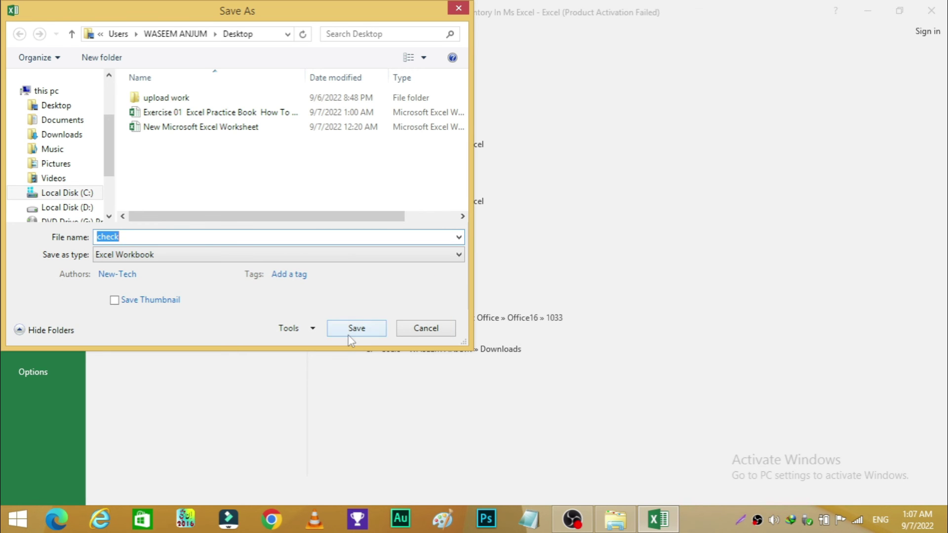
left_click(348, 335)
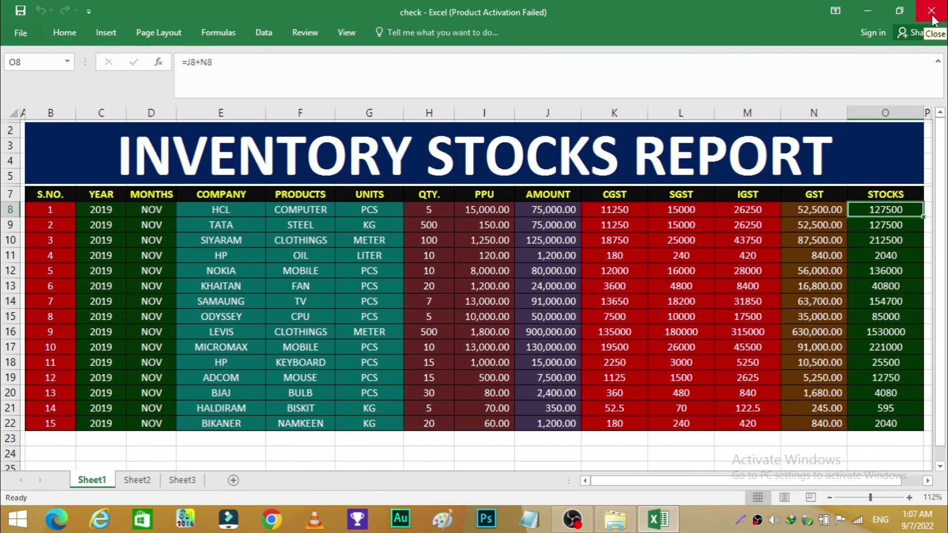
- Close Excel and the File Explorer window so the desktop is visible
left_click(931, 11)
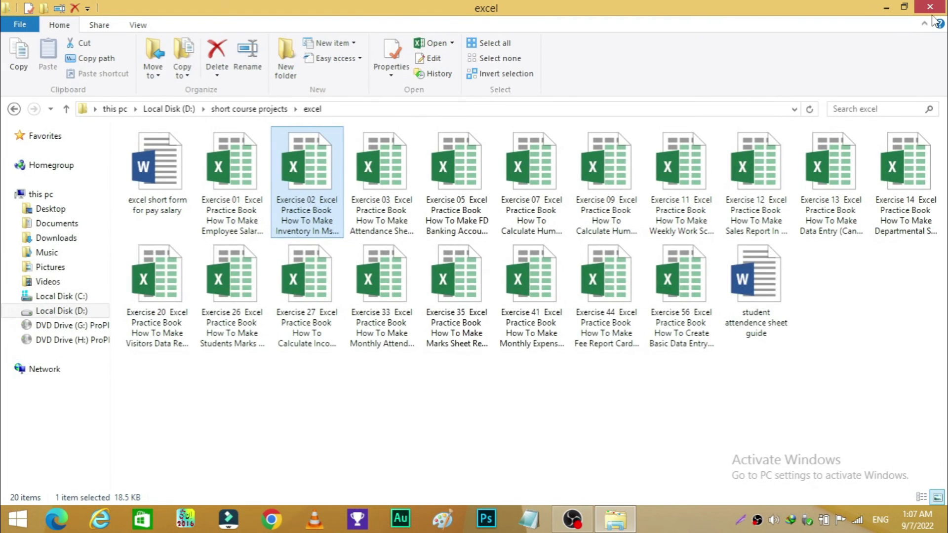
left_click(930, 8)
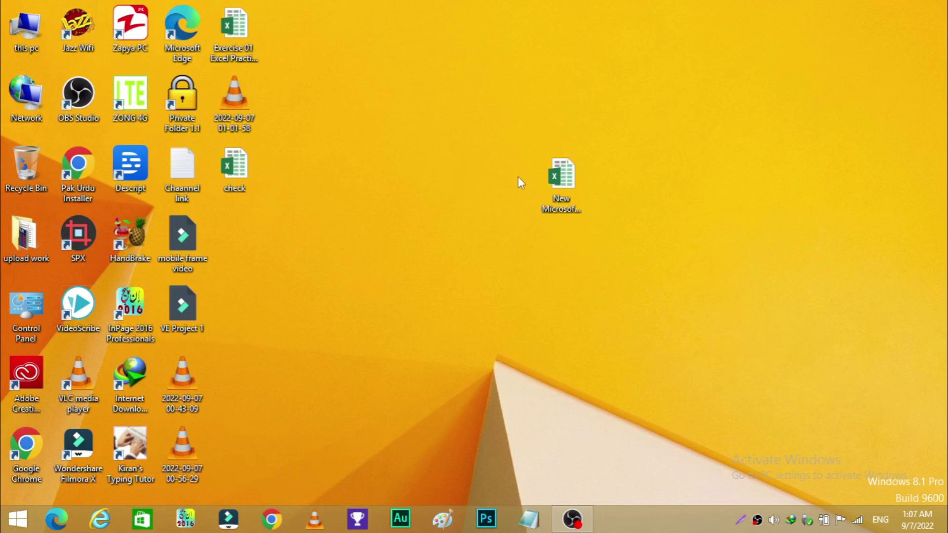
- Open 'check' from the desktop, entering the open password and then the modify password for editing
double_click(235, 171)
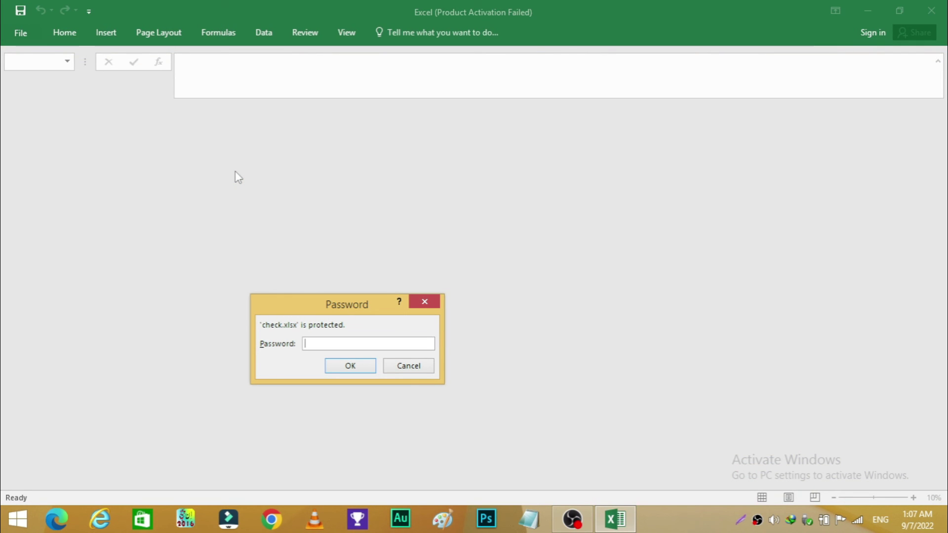
left_click(358, 367)
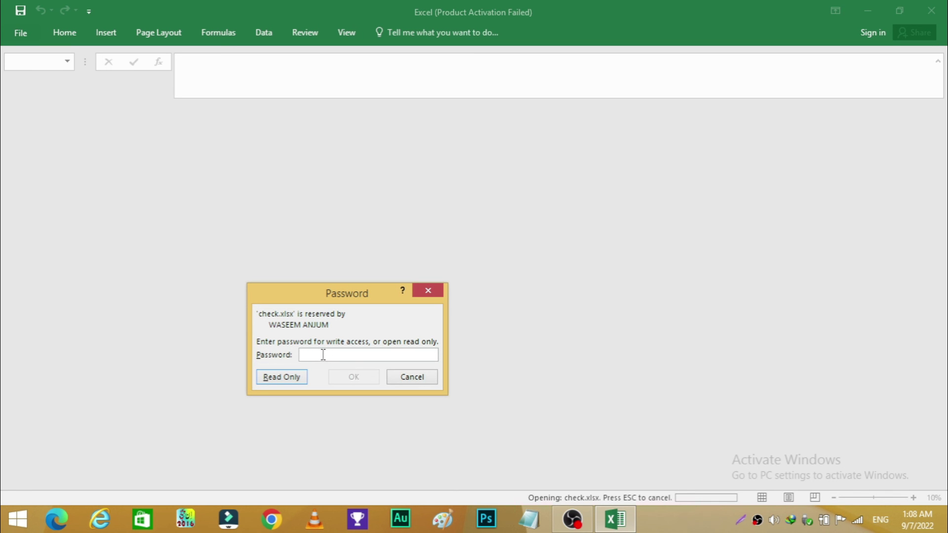
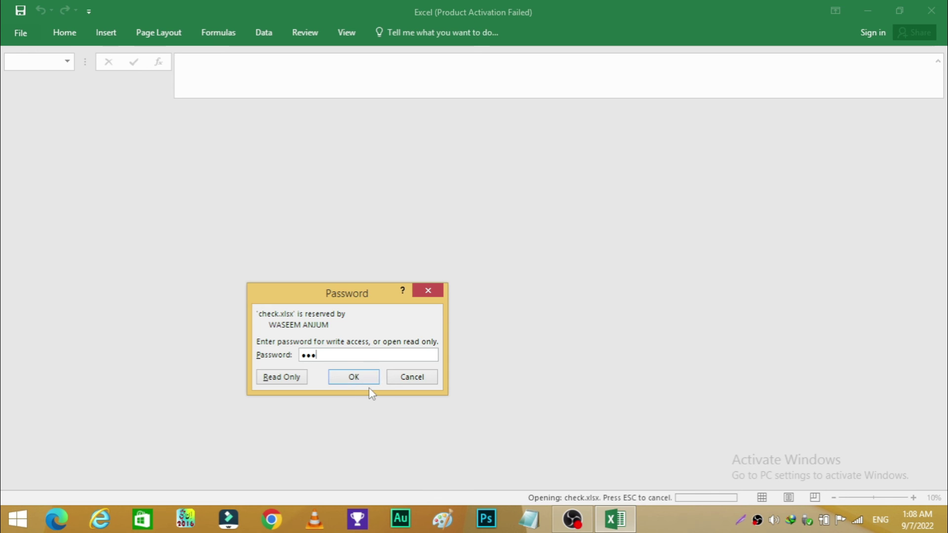
left_click(360, 382)
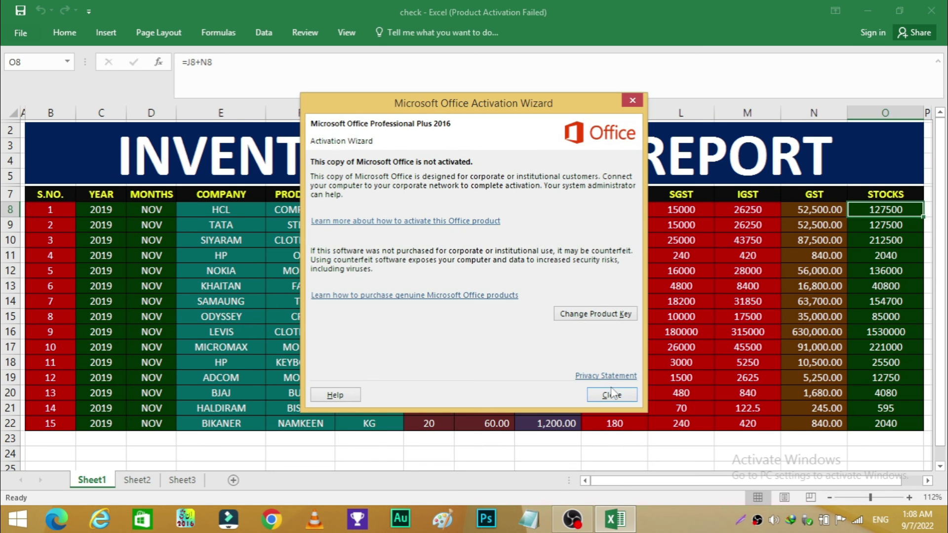
- Close the activation notice and type 'eded' into cell G14 over its PCS value
left_click(612, 395)
left_click(355, 304)
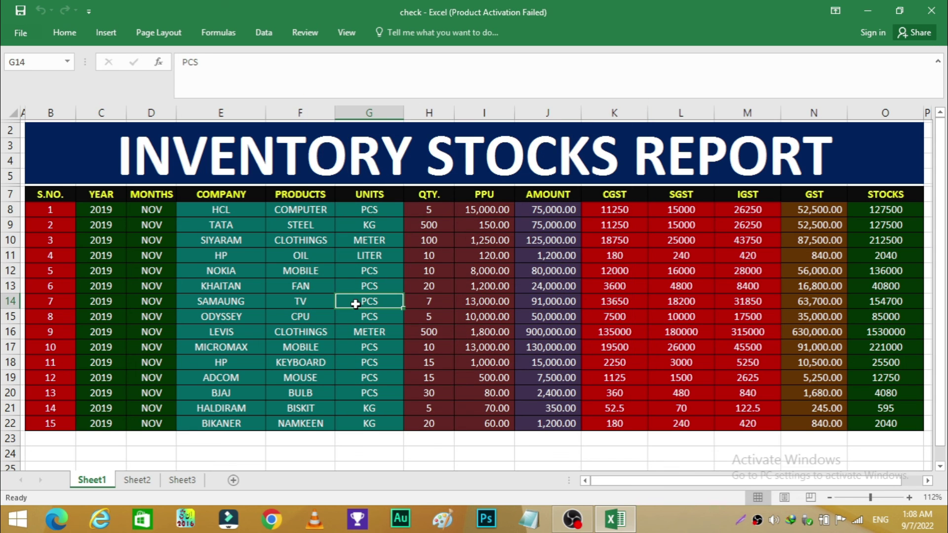
type("eded")
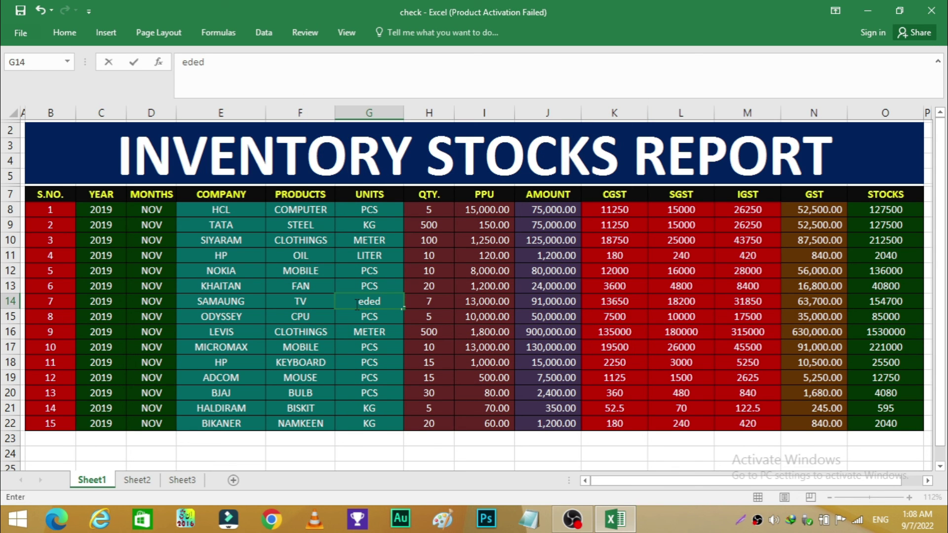